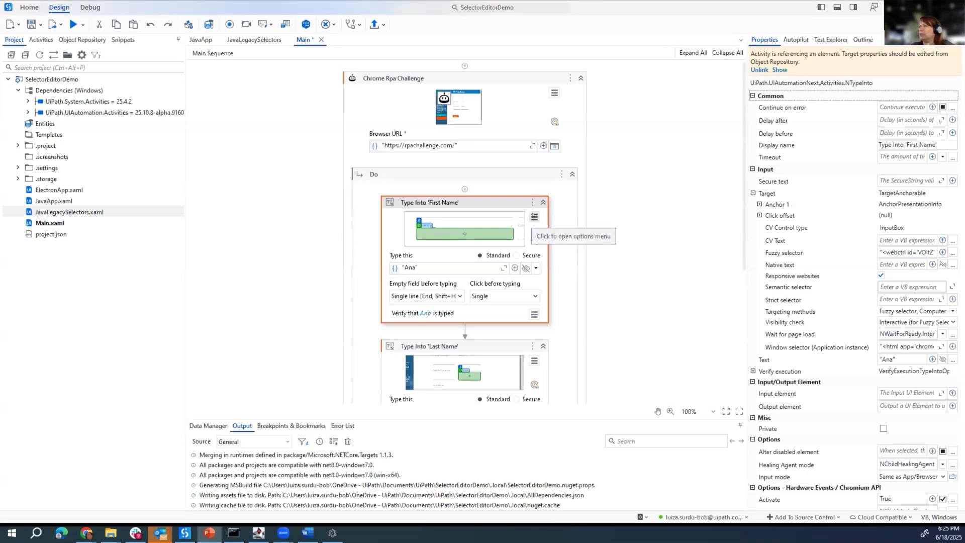
Step: Open the target of the Type Into 'First Name' activity for editing and expand its Target section to review the targeting methods
left_click(535, 216)
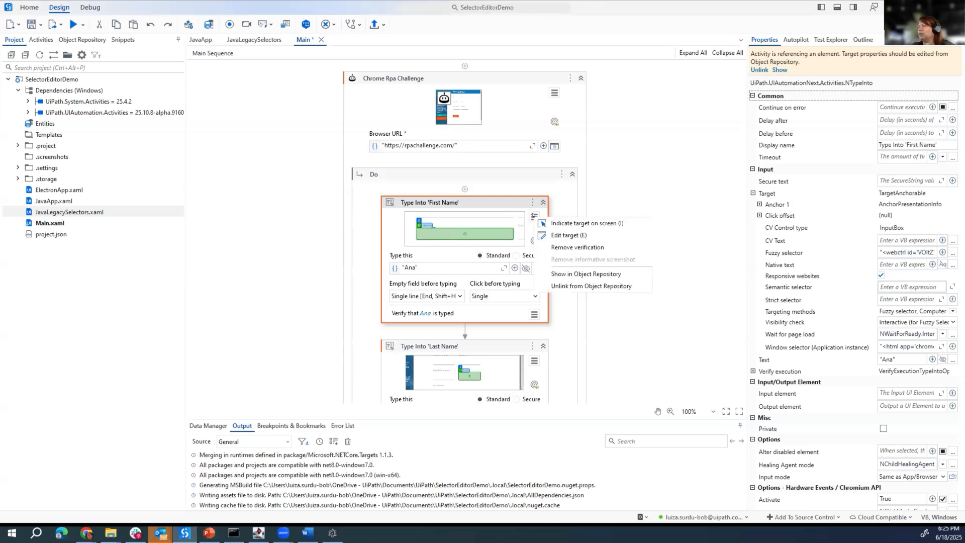
left_click(559, 236)
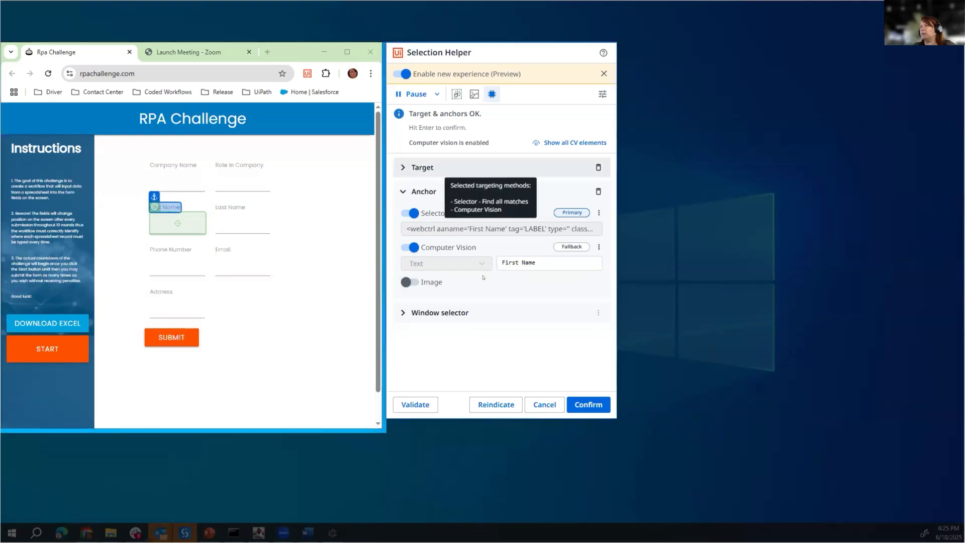
left_click(400, 167)
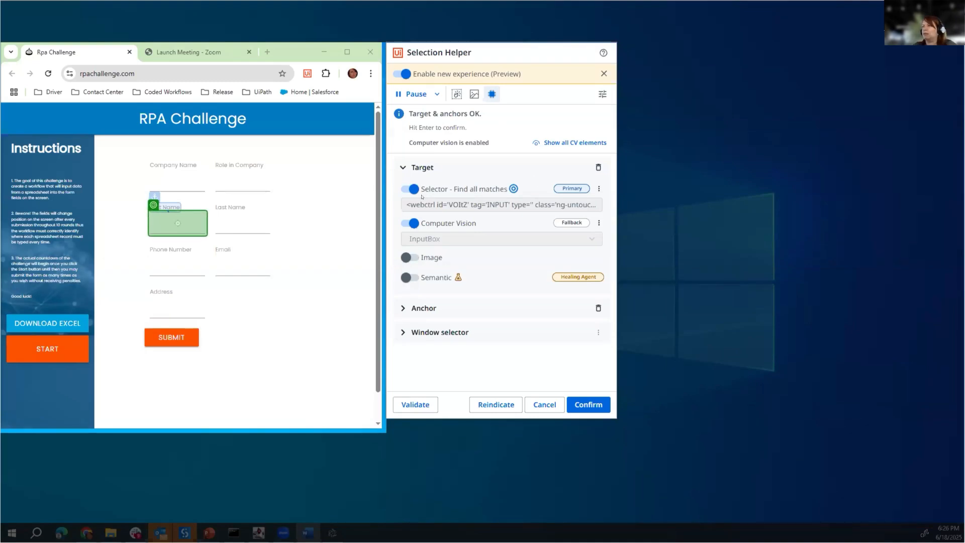
mouse_move(437, 189)
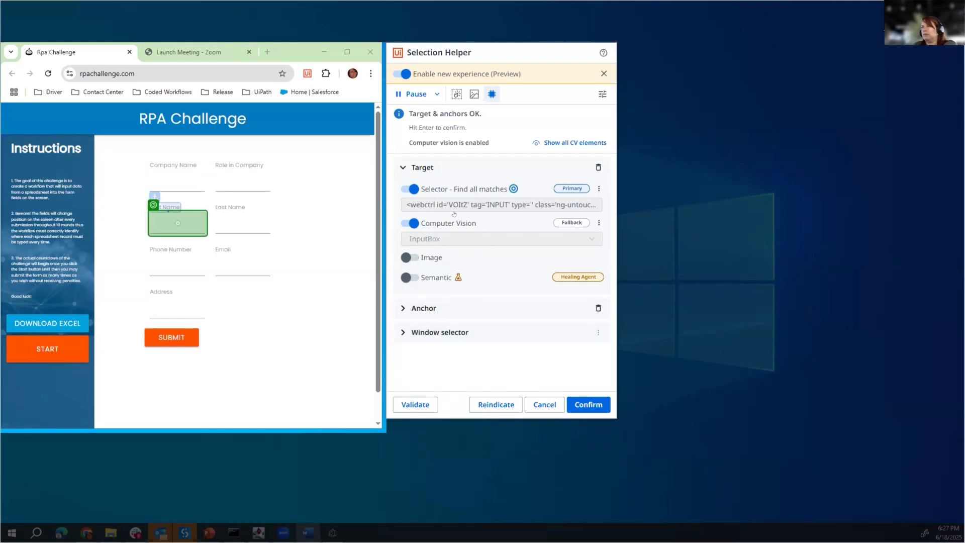
mouse_move(573, 188)
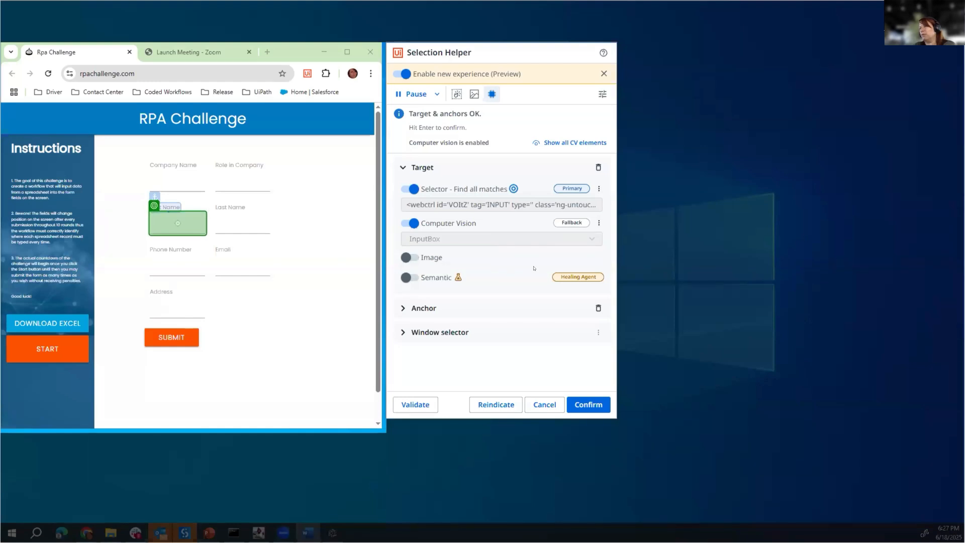
Step: Try the target with the Image method enabled, then with the Selector method disabled, restoring each method
left_click(411, 257)
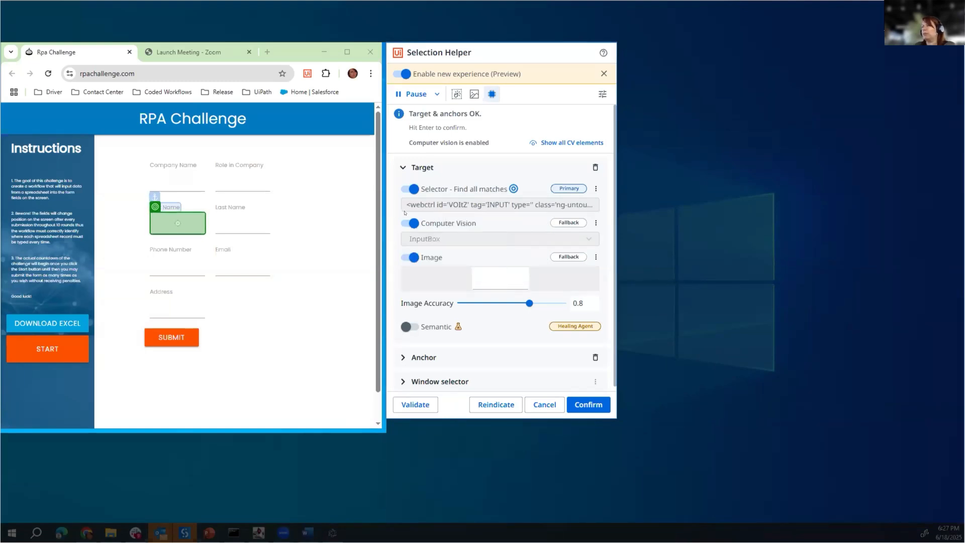
left_click(406, 257)
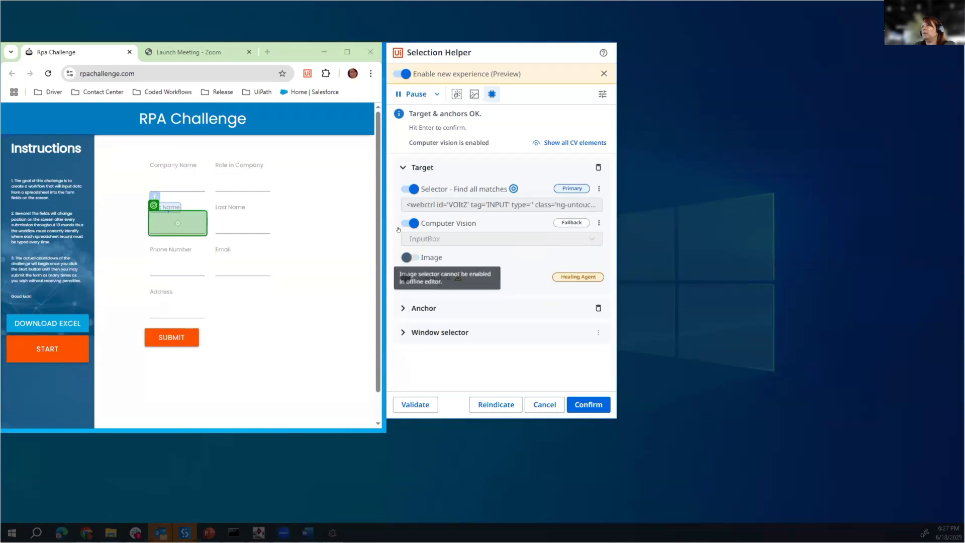
left_click(405, 189)
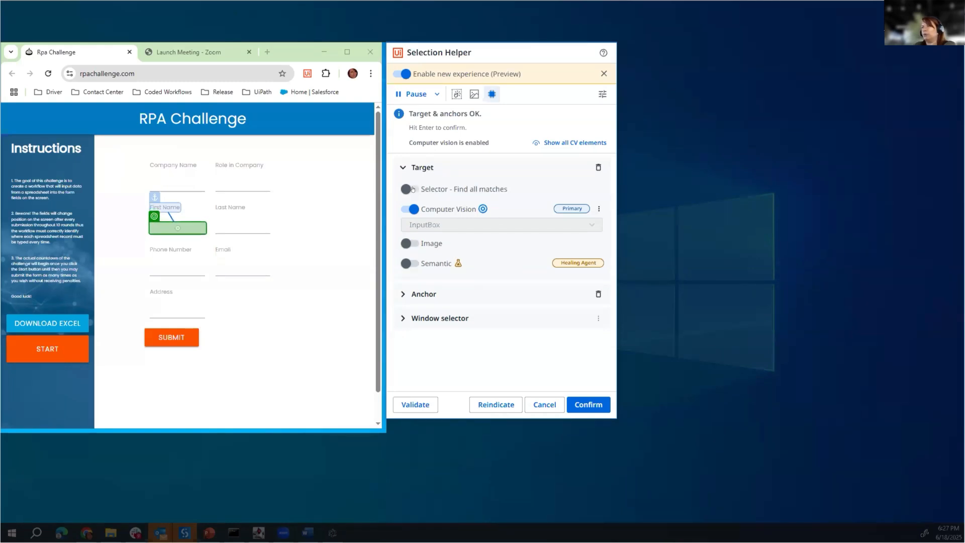
left_click(410, 189)
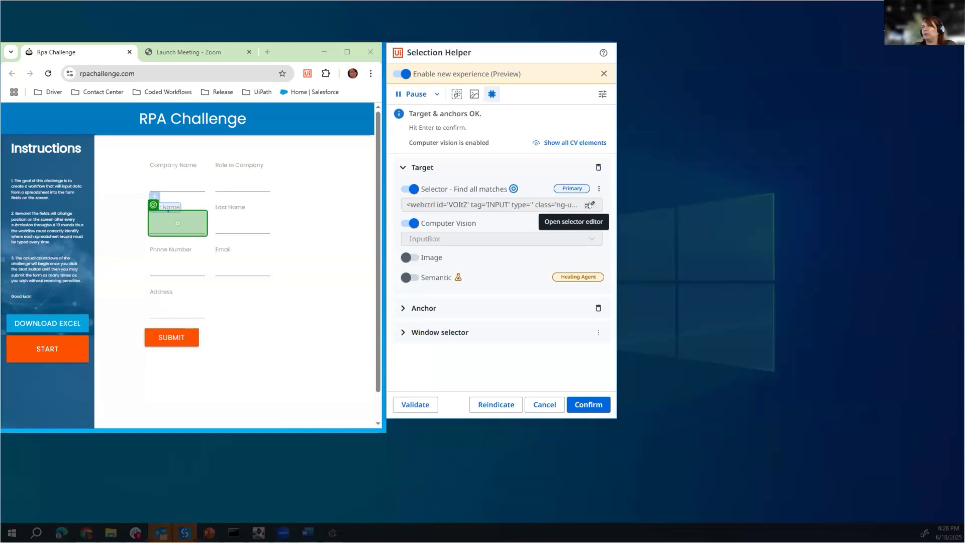
Step: Open the target's selector in the selector editor and review the available match modes
left_click(590, 205)
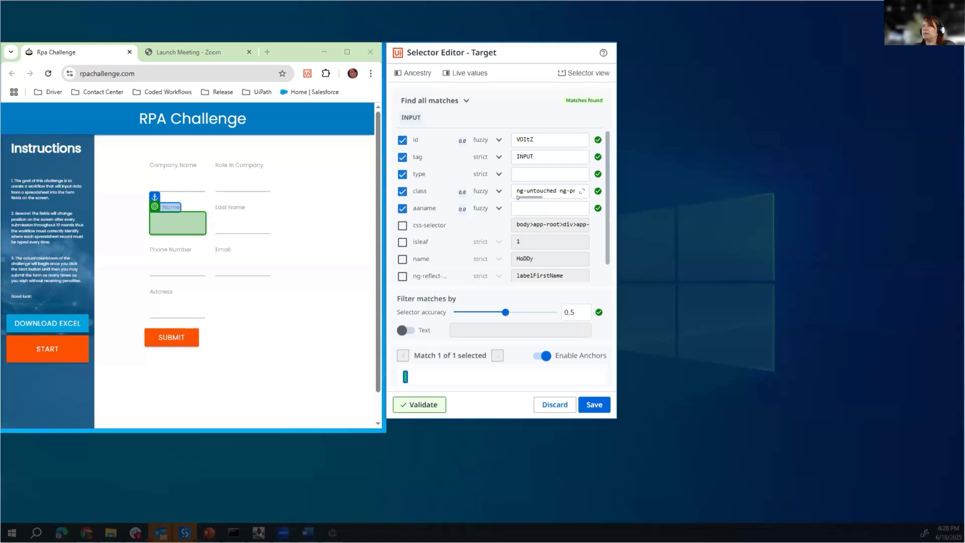
left_click(464, 101)
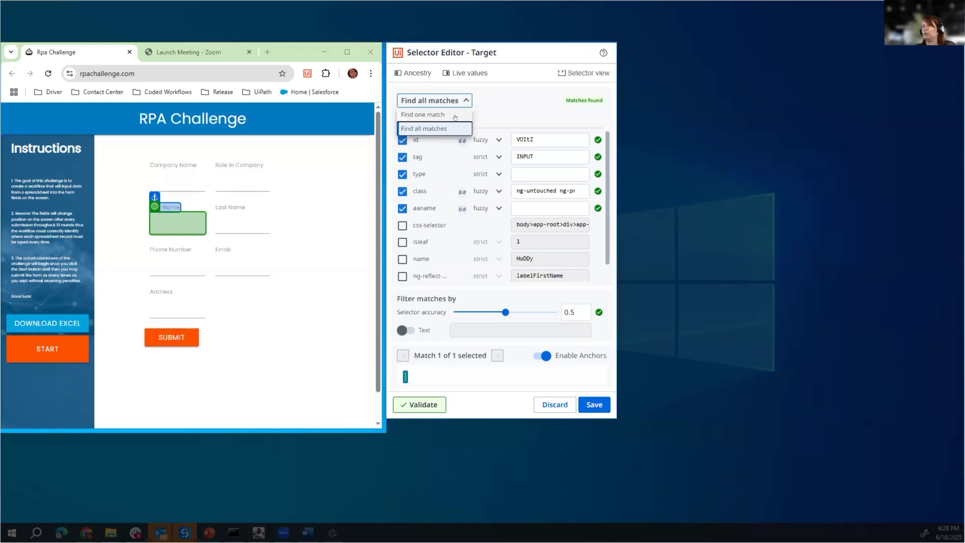
left_click(518, 108)
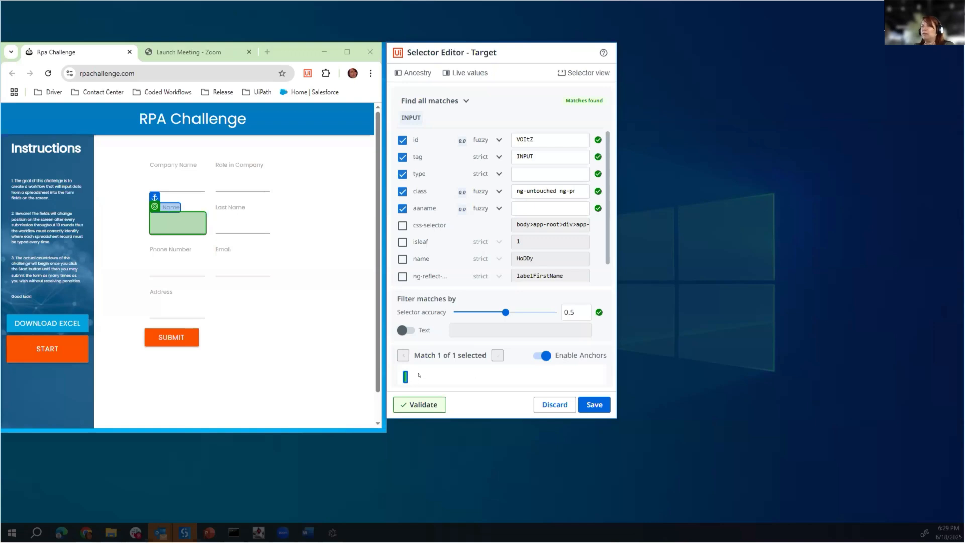
Step: Disable anchors temporarily and browse the selector's matches across the form fields
mouse_move(405, 376)
left_click(541, 356)
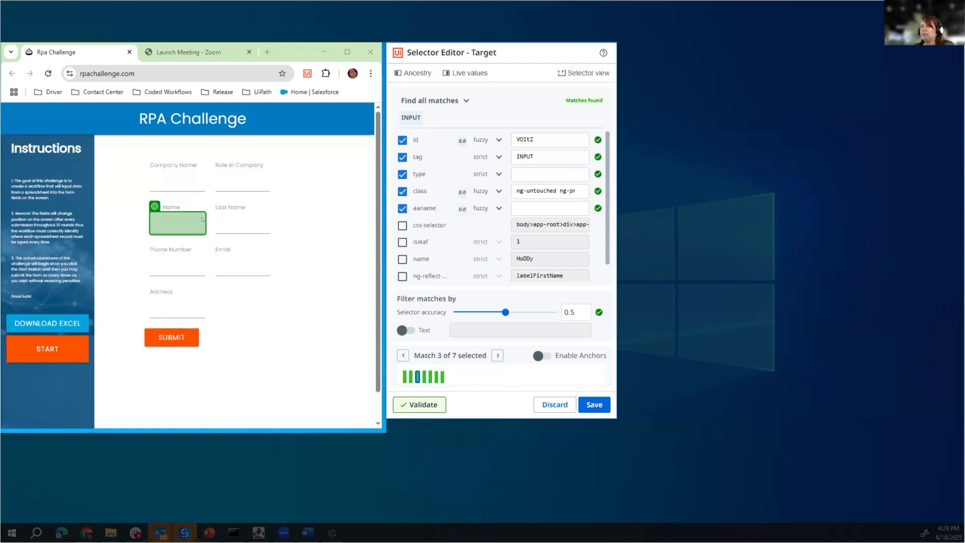
left_click(497, 355)
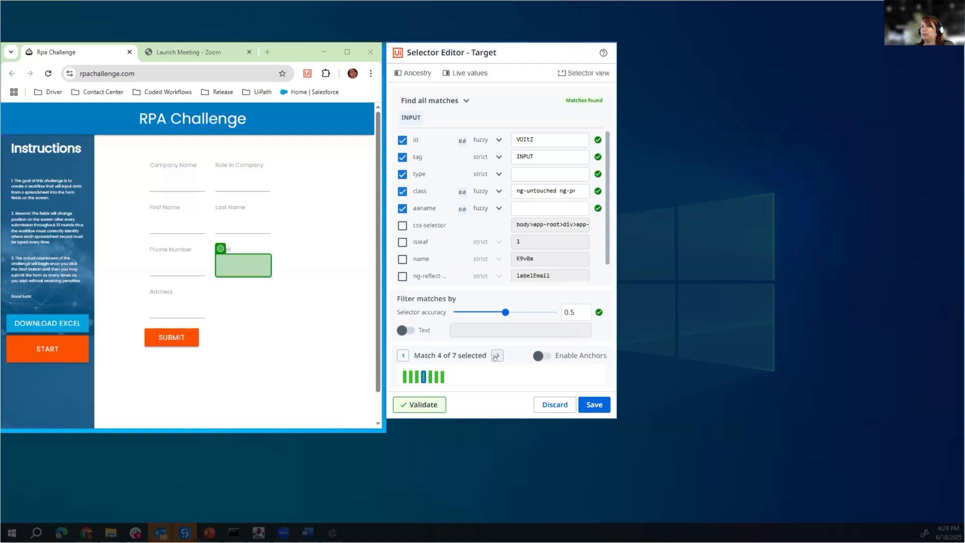
left_click(497, 355)
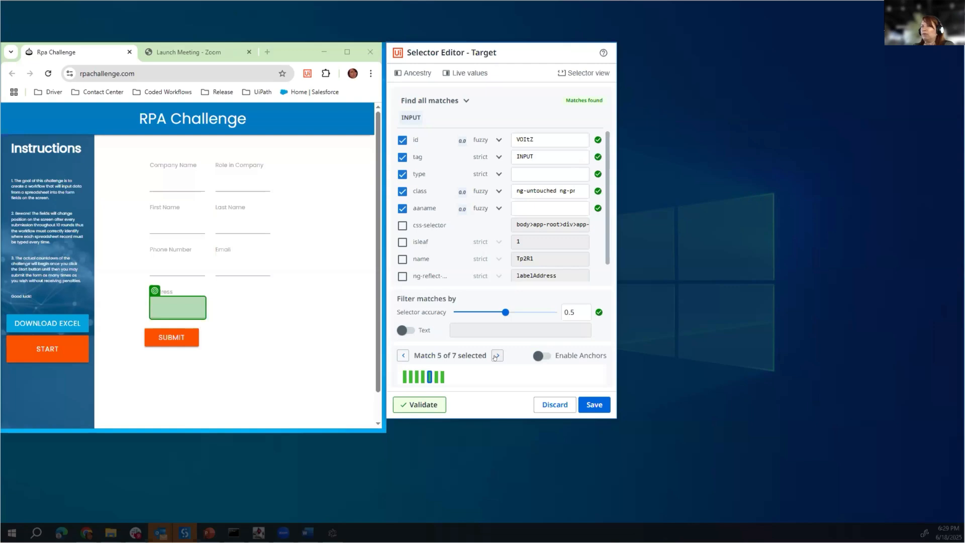
left_click(496, 356)
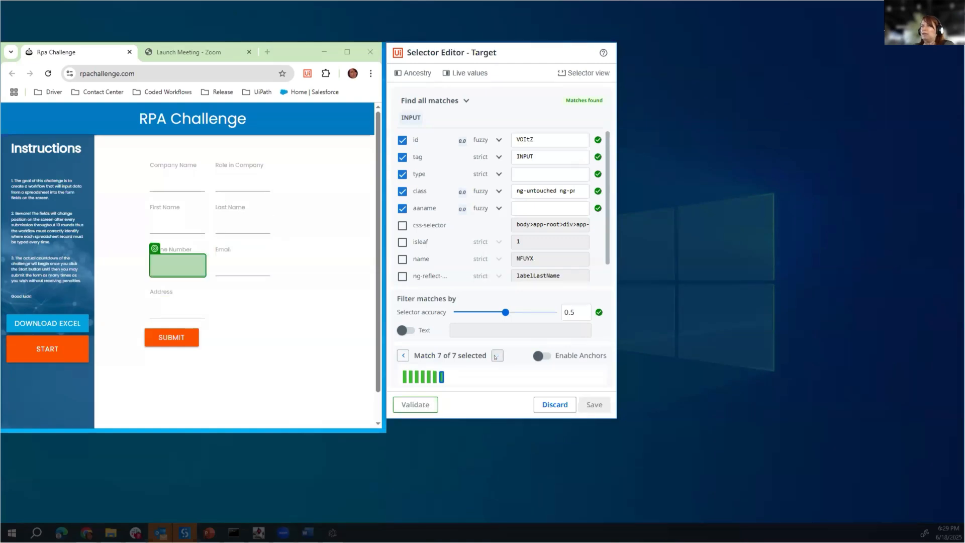
left_click(497, 356)
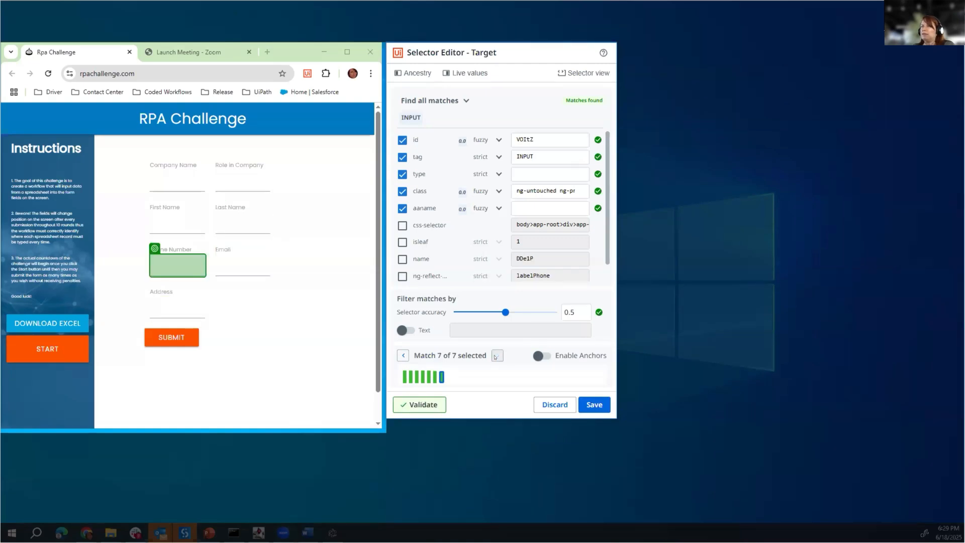
left_click(402, 355)
left_click(402, 355)
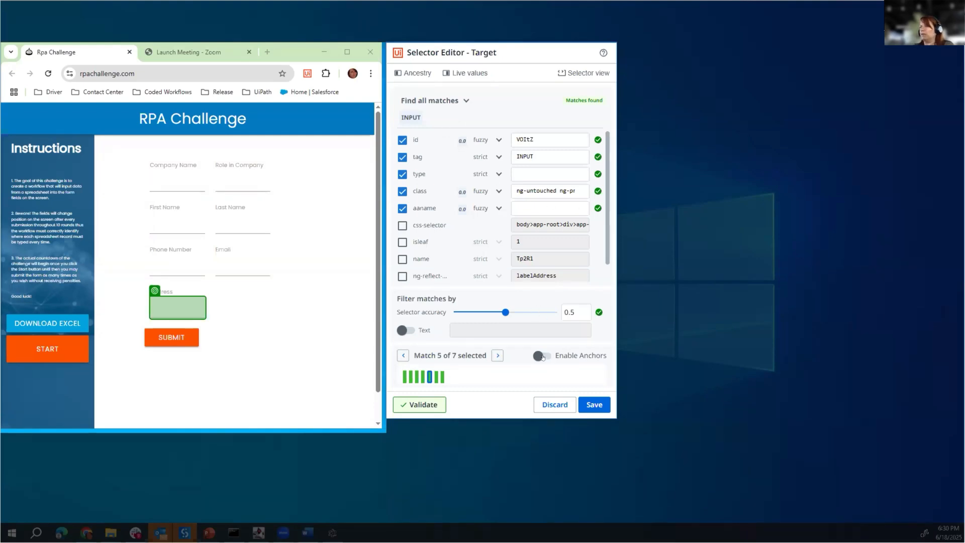
left_click(542, 356)
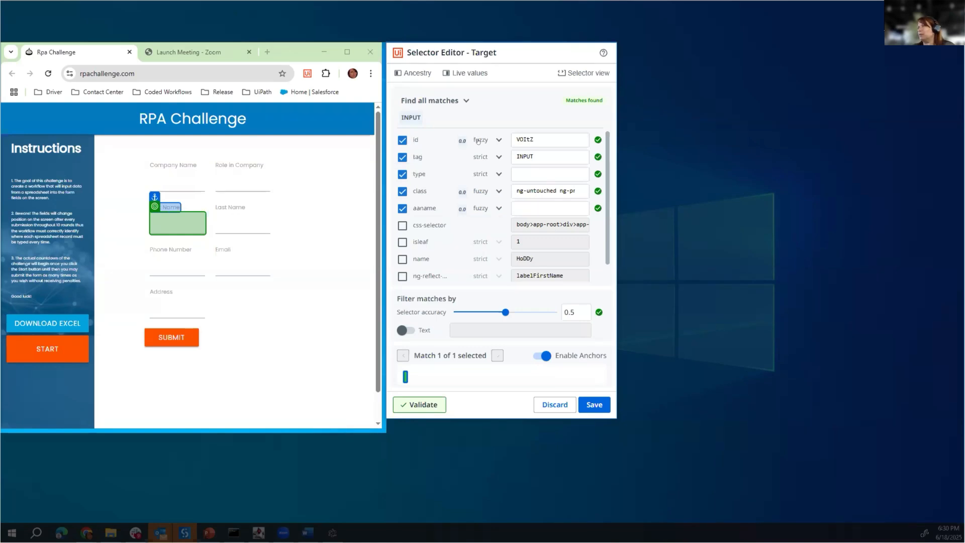
Step: Check the id attribute's match type options and matching score, and show the live attribute values
left_click(495, 140)
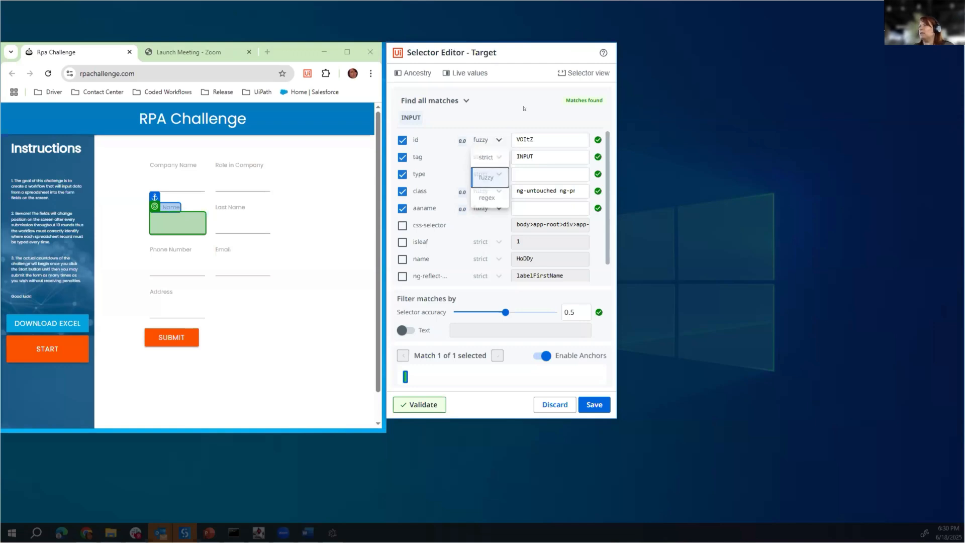
left_click(486, 177)
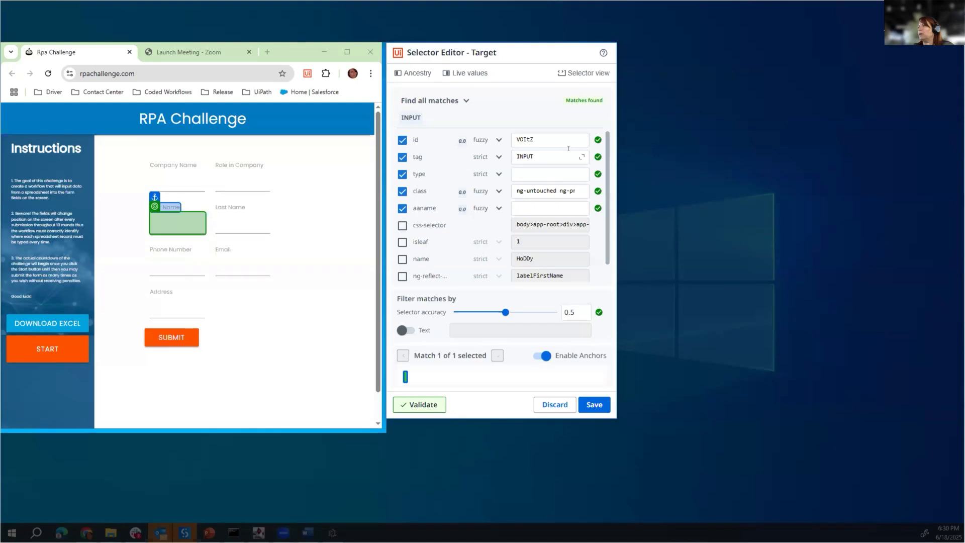
mouse_move(598, 141)
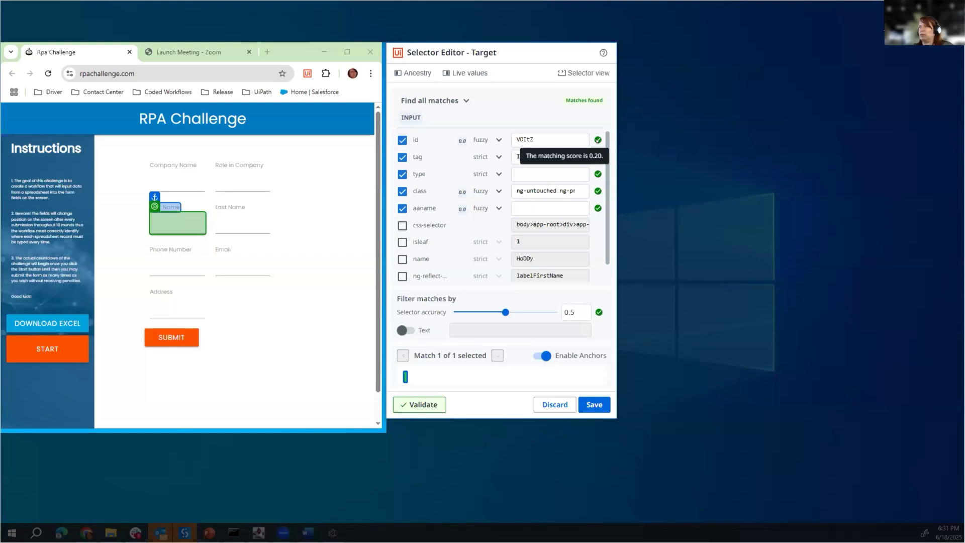
left_click(462, 70)
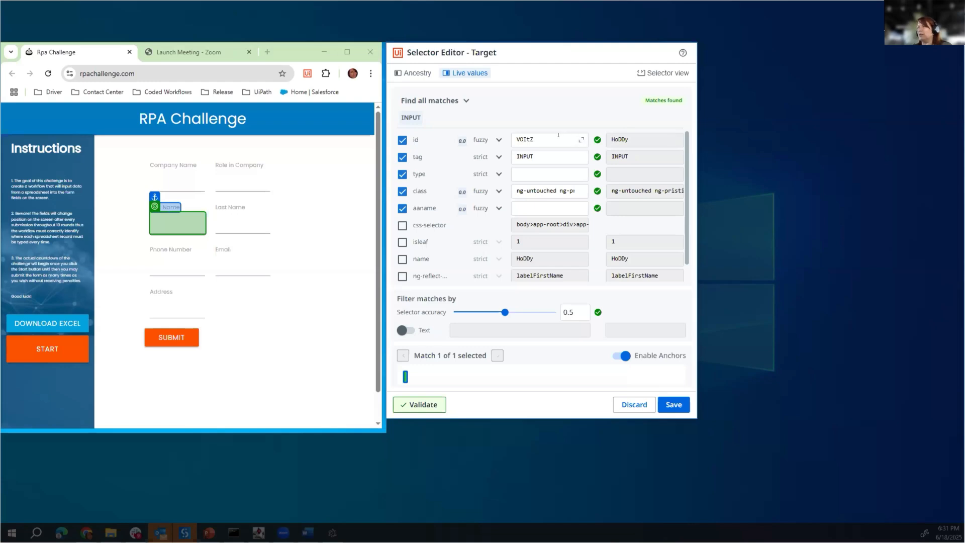
Step: Set the id attribute's accuracy threshold to 0.43 and check its matching status
left_click(462, 141)
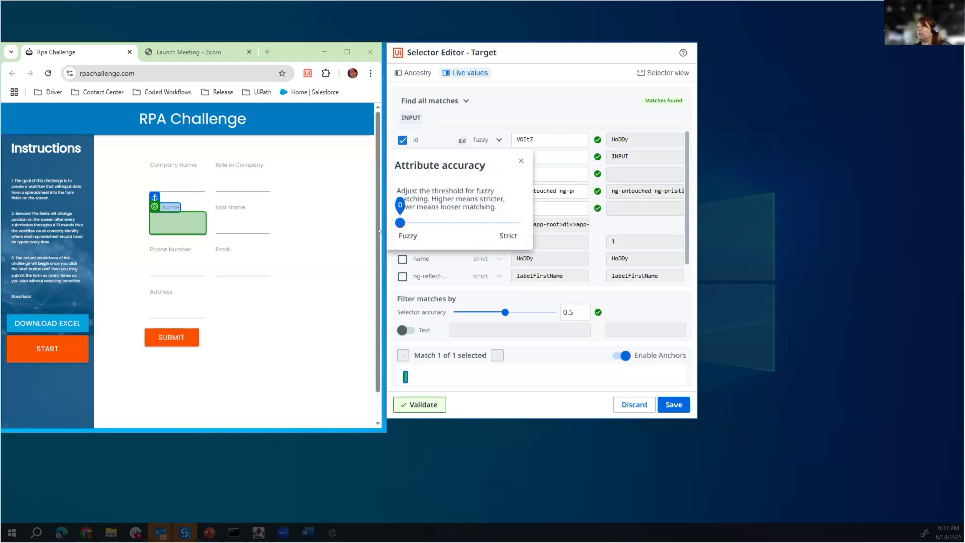
left_click(447, 223)
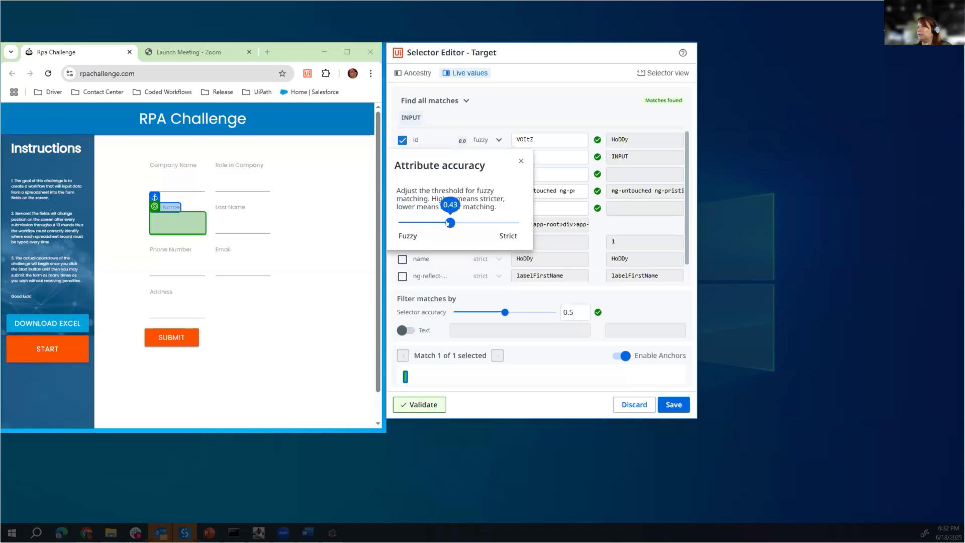
left_click(532, 301)
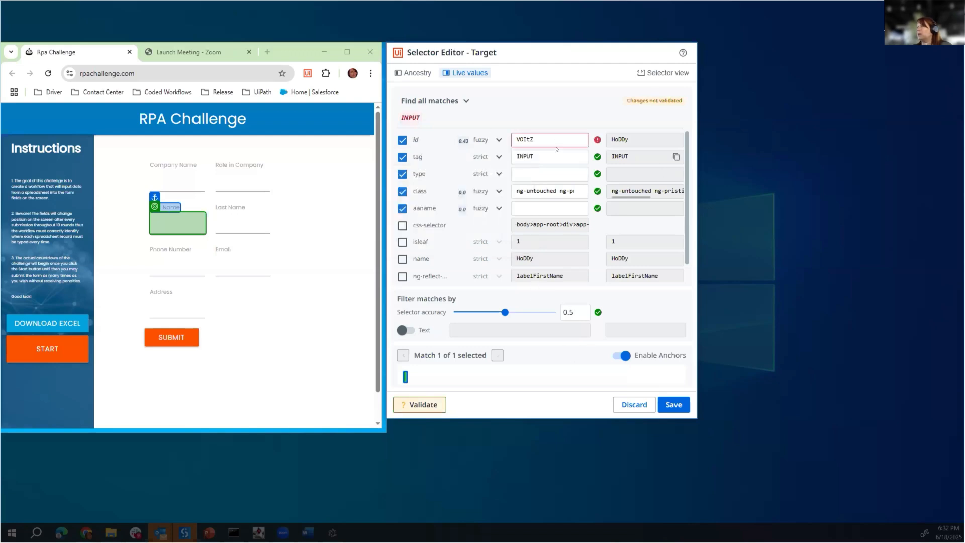
mouse_move(599, 141)
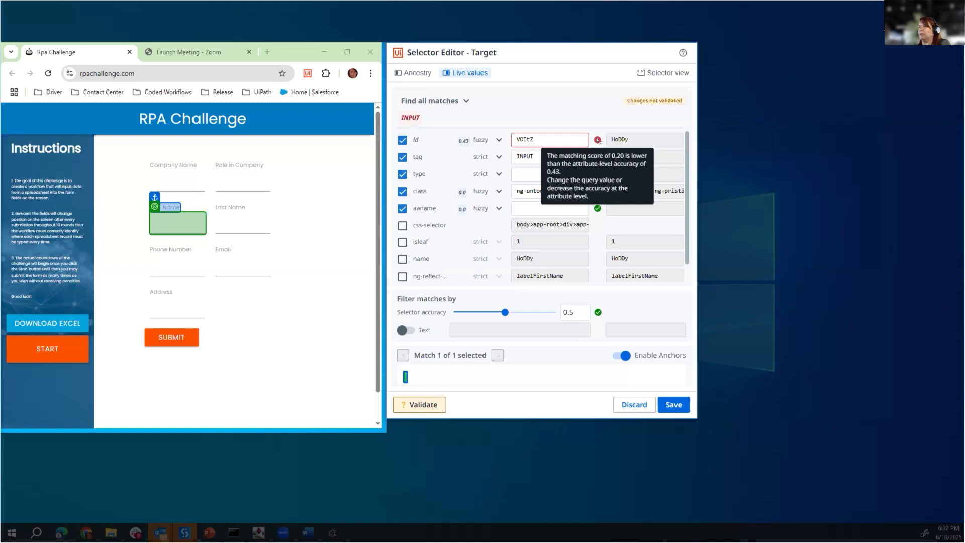
Step: Set the id attribute's accuracy threshold back to 0
left_click(462, 141)
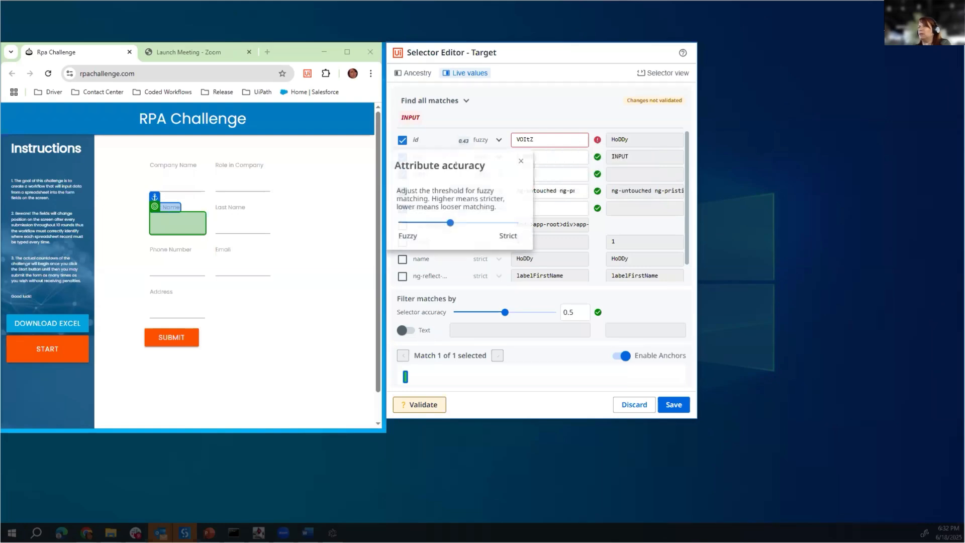
left_click(401, 224)
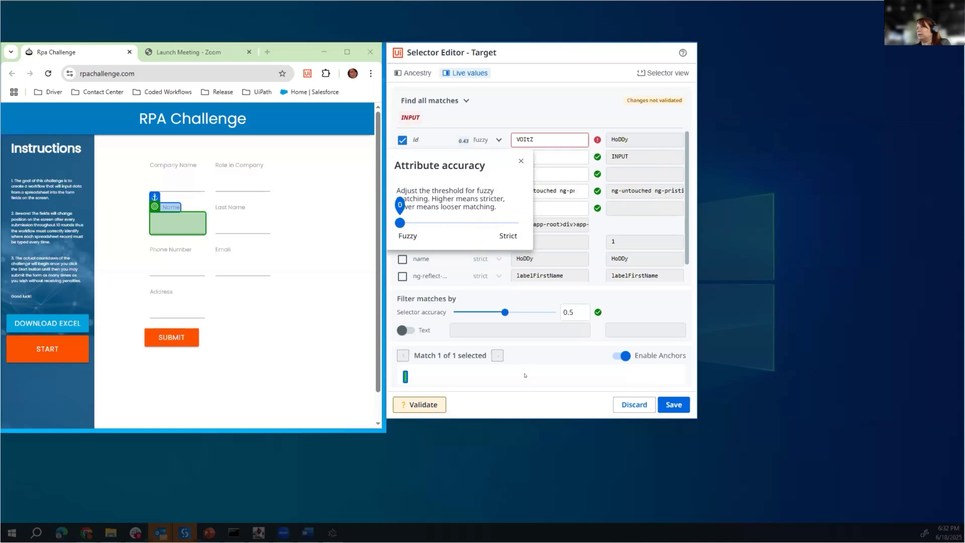
left_click(551, 384)
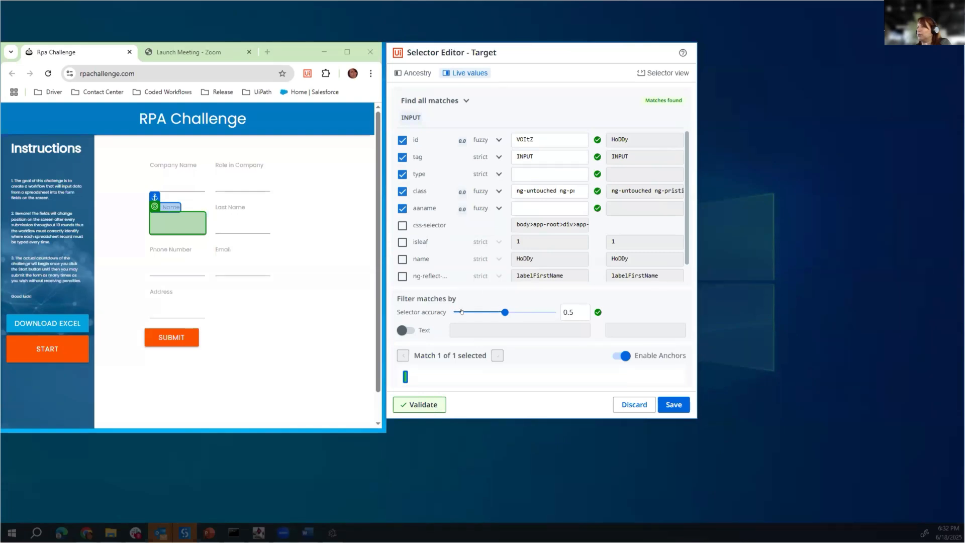
Step: With anchors disabled, set the selector accuracy to 0.83 and validate the selector
left_click(619, 356)
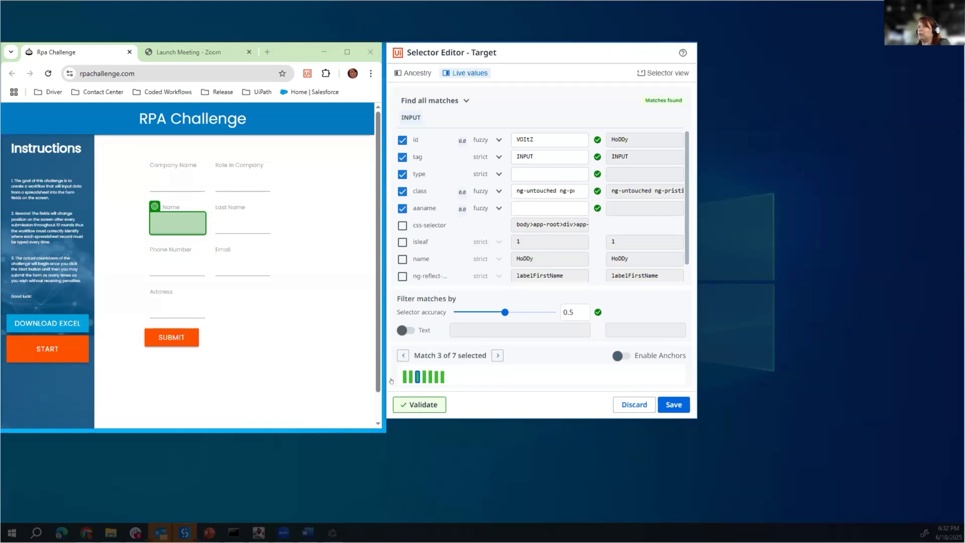
mouse_move(440, 382)
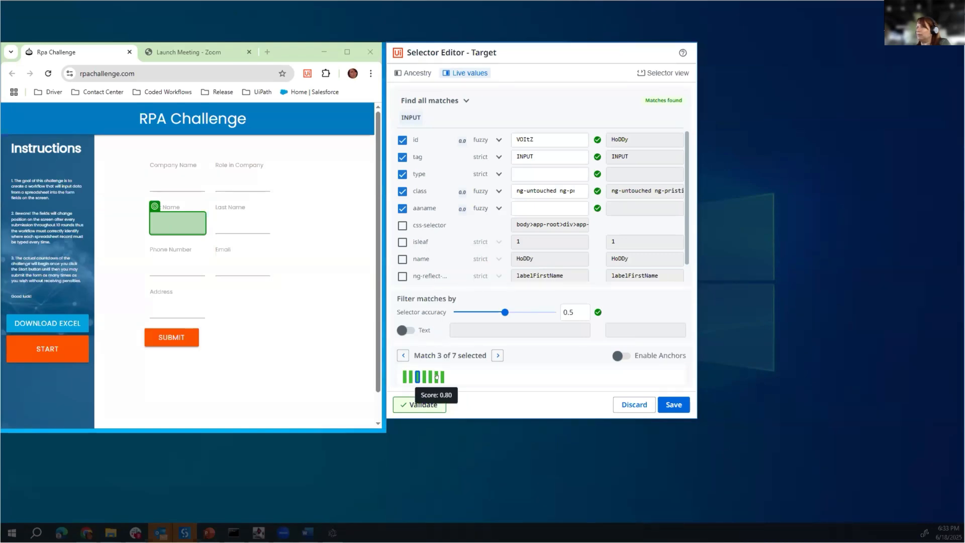
left_click_drag(505, 312, 538, 312)
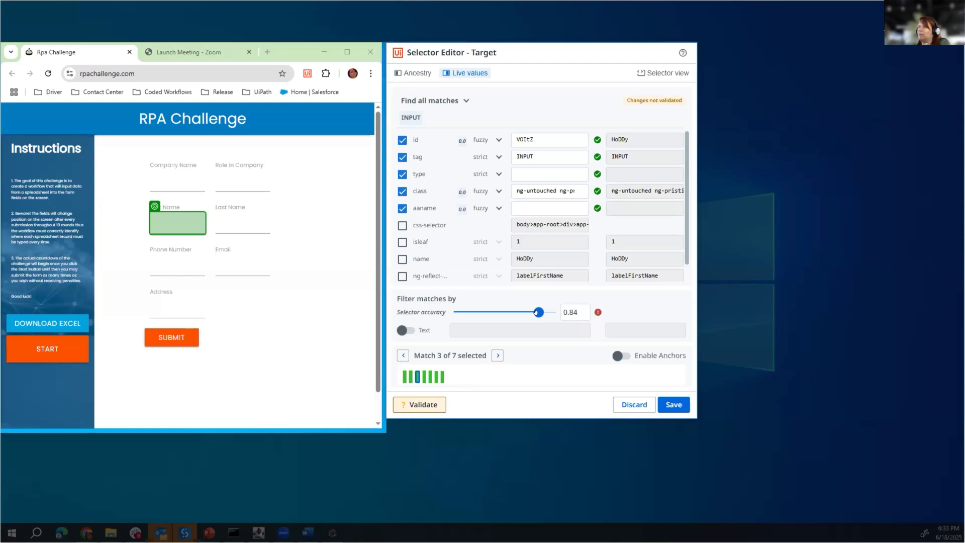
left_click_drag(535, 312, 541, 312)
mouse_move(598, 312)
left_click_drag(540, 312, 536, 315)
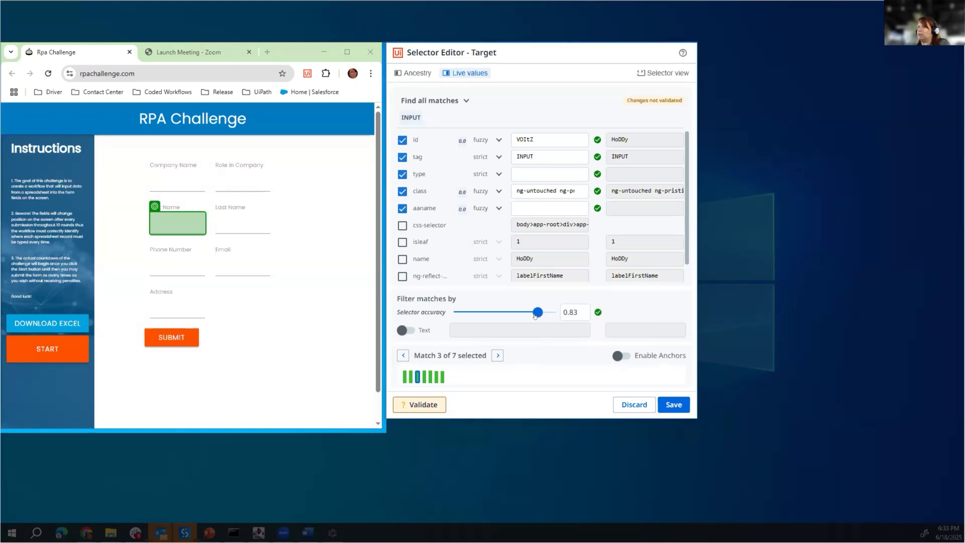
left_click(420, 405)
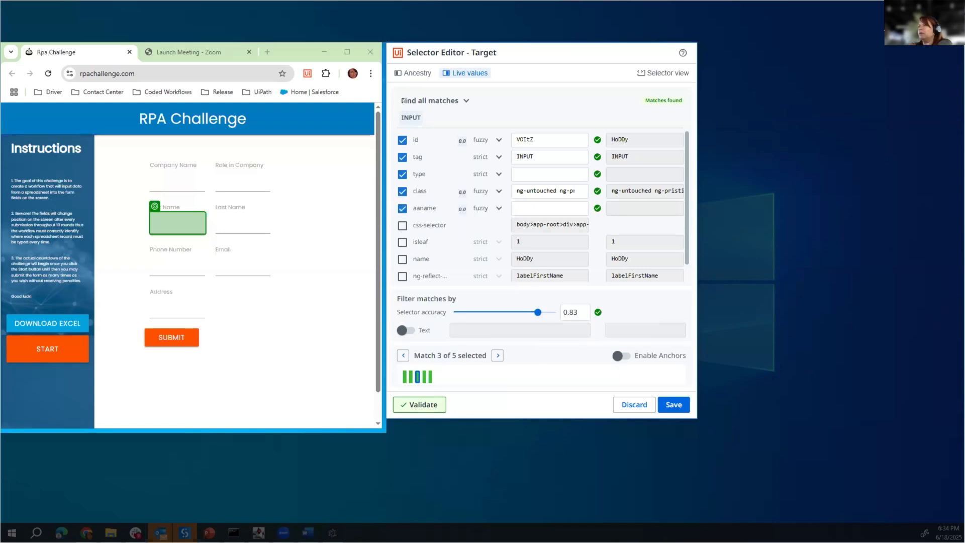
Step: Show the live ancestry of the target and inspect the parent elements from the inner DIV up to the "row" DIV
left_click(412, 71)
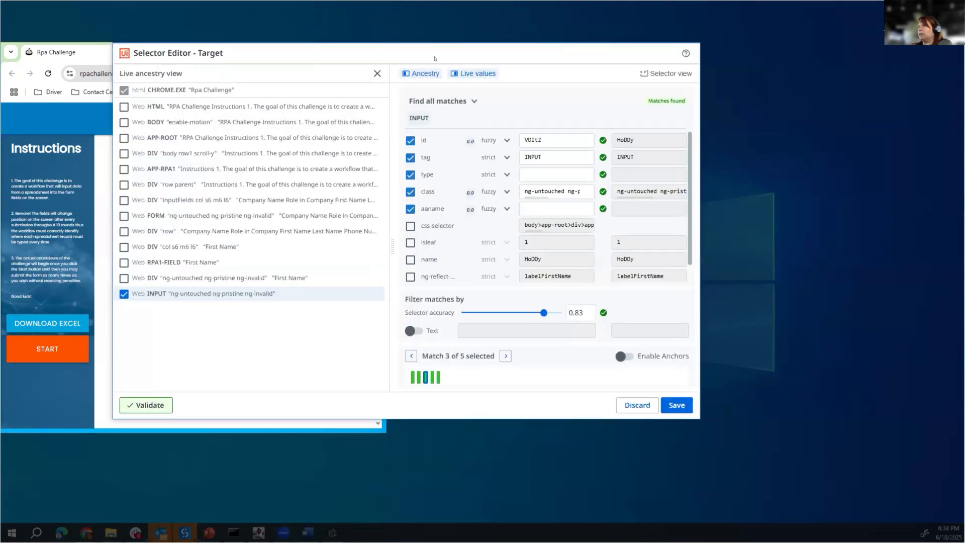
left_click_drag(435, 58, 693, 70)
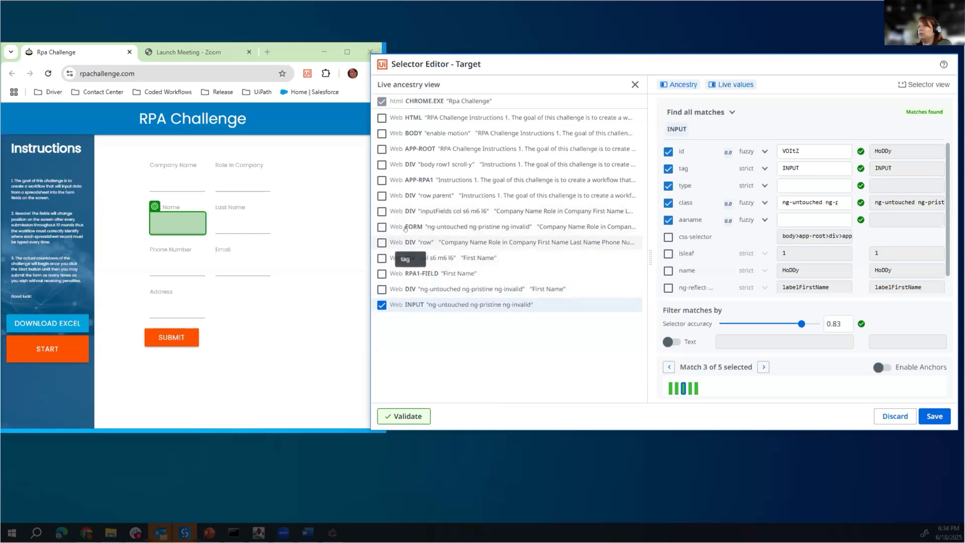
left_click(422, 292)
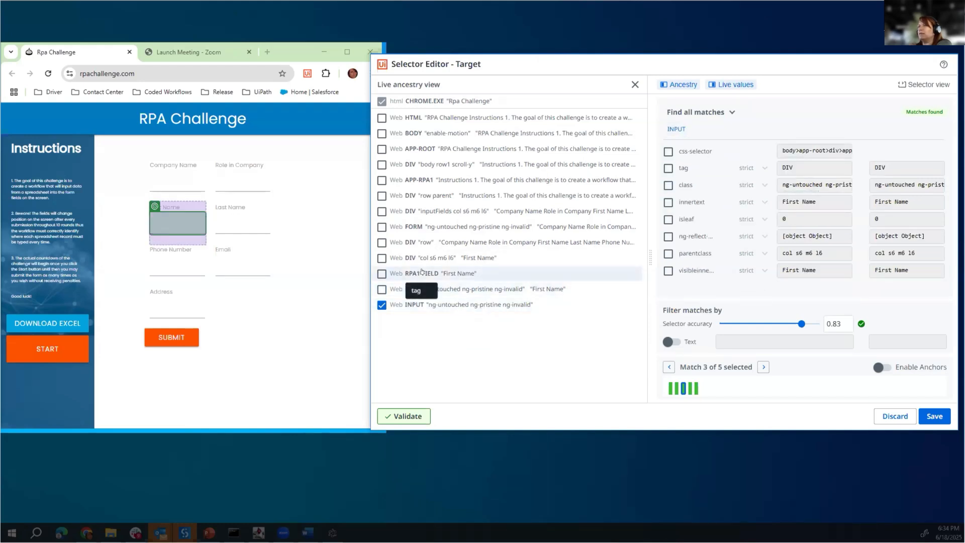
left_click(422, 273)
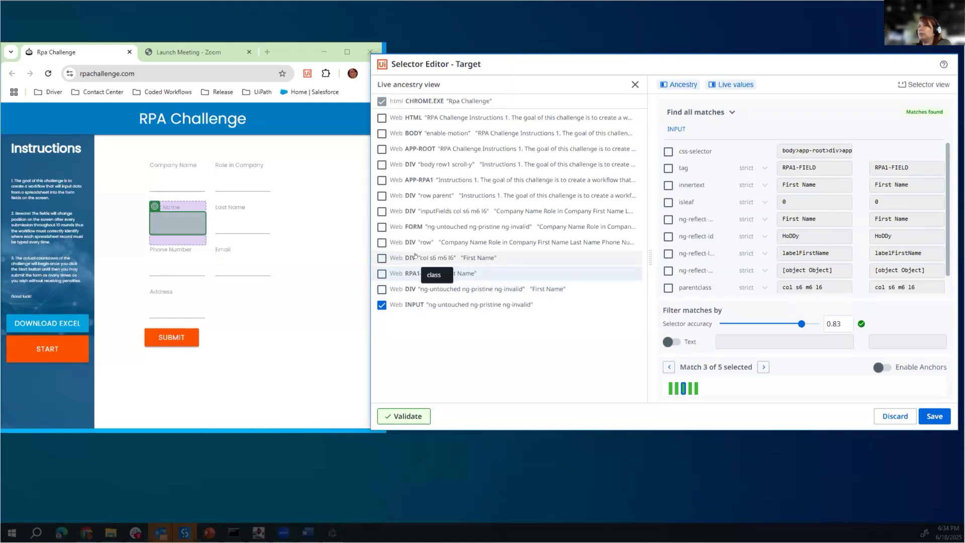
left_click(415, 259)
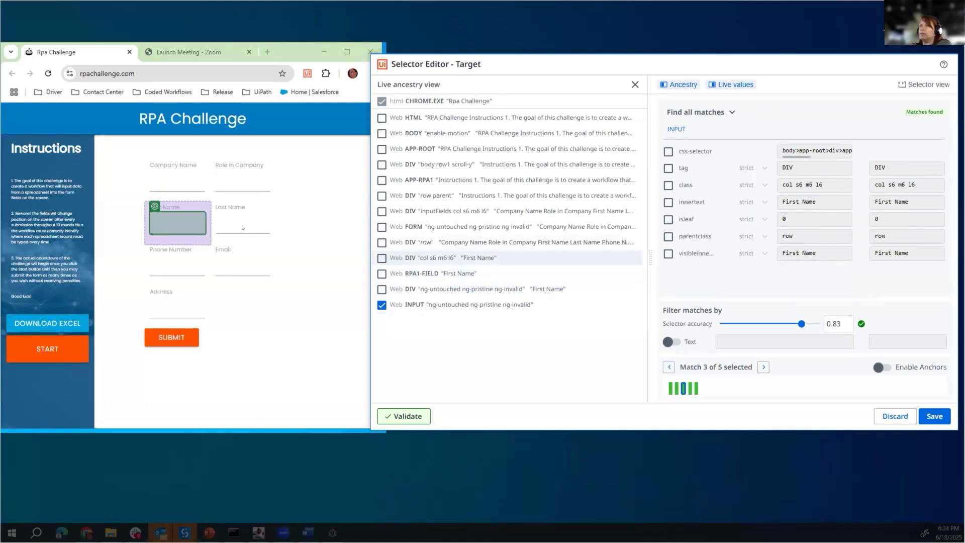
left_click(415, 241)
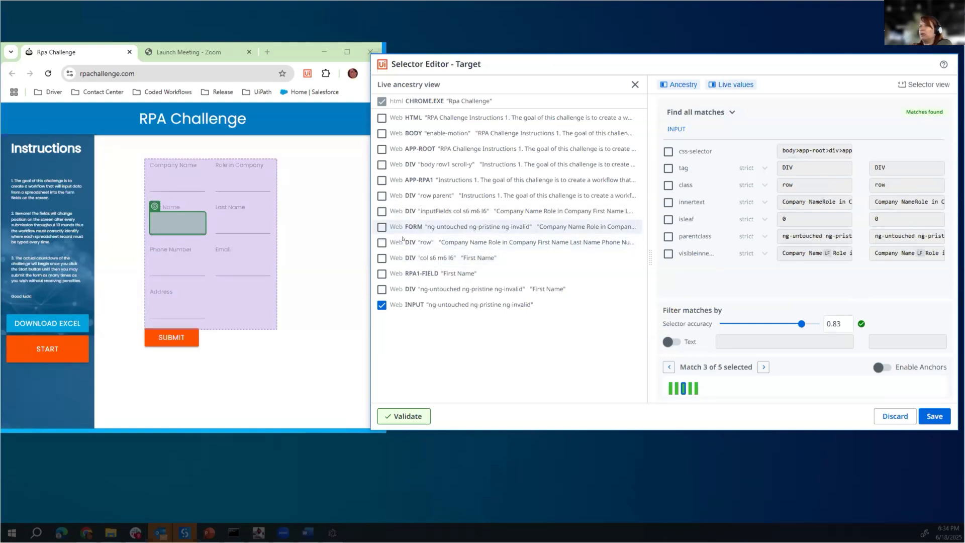
Step: Include the FORM ancestor in the target selector and compare its attributes with those of the INPUT tag
left_click(414, 227)
left_click(382, 227)
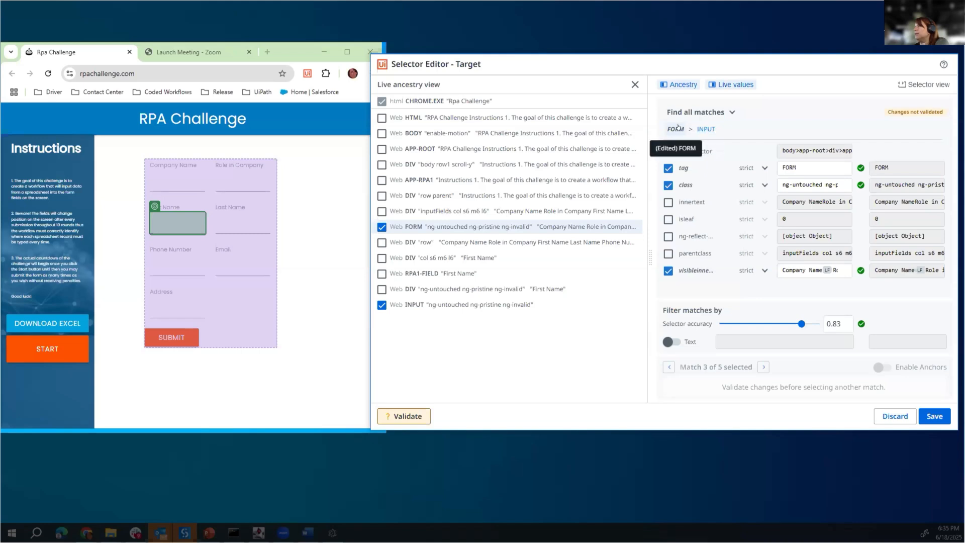
left_click(706, 129)
left_click(677, 129)
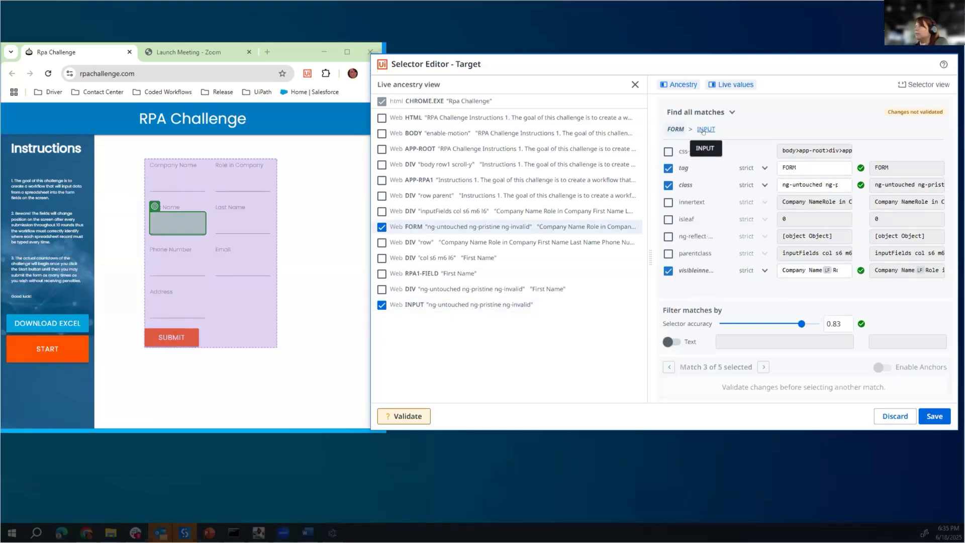
left_click(704, 130)
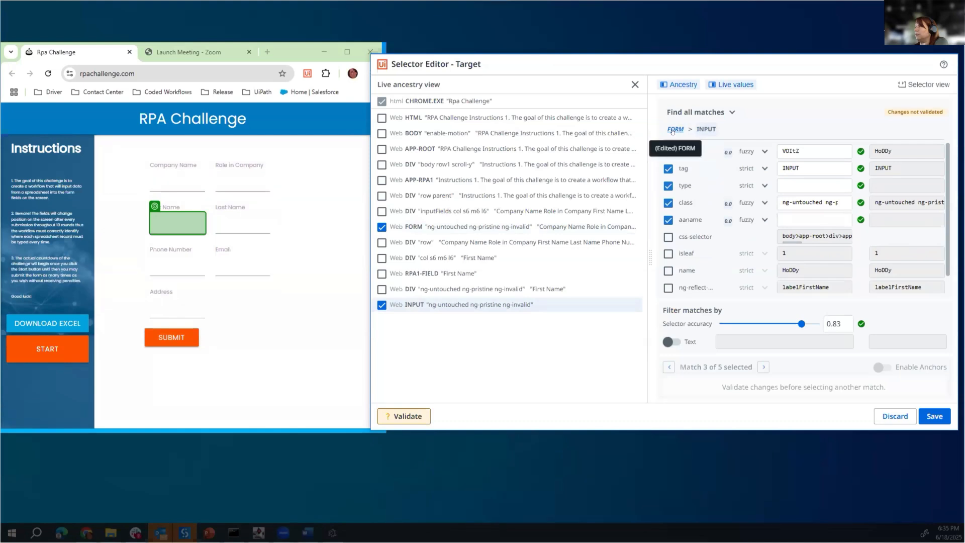
Step: Validate the selector with the FORM tag included and enable anchors
left_click(676, 130)
left_click(668, 271)
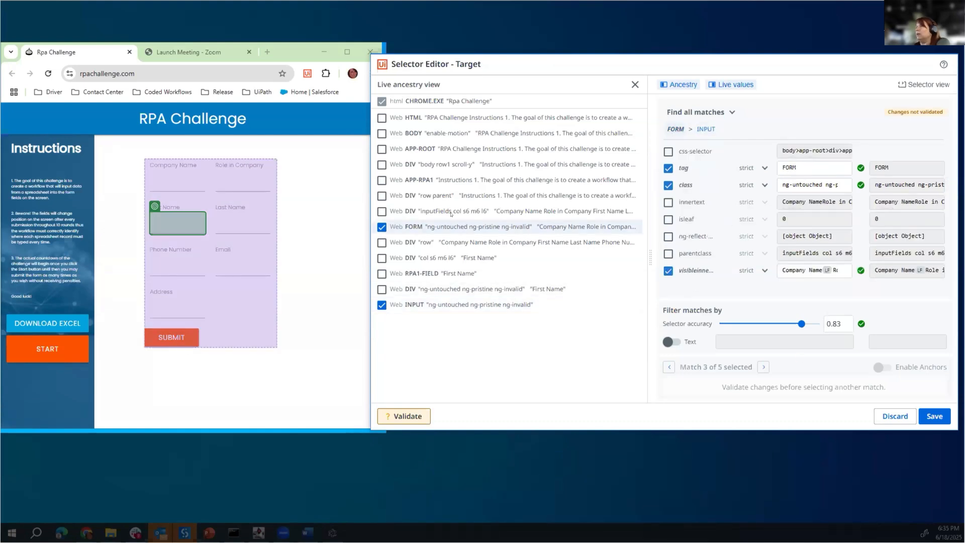
left_click(405, 416)
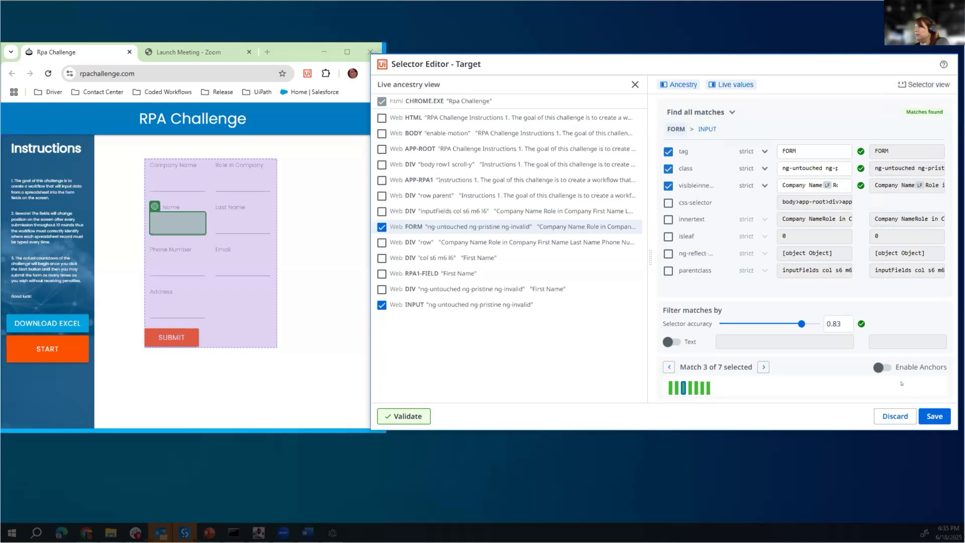
left_click(886, 367)
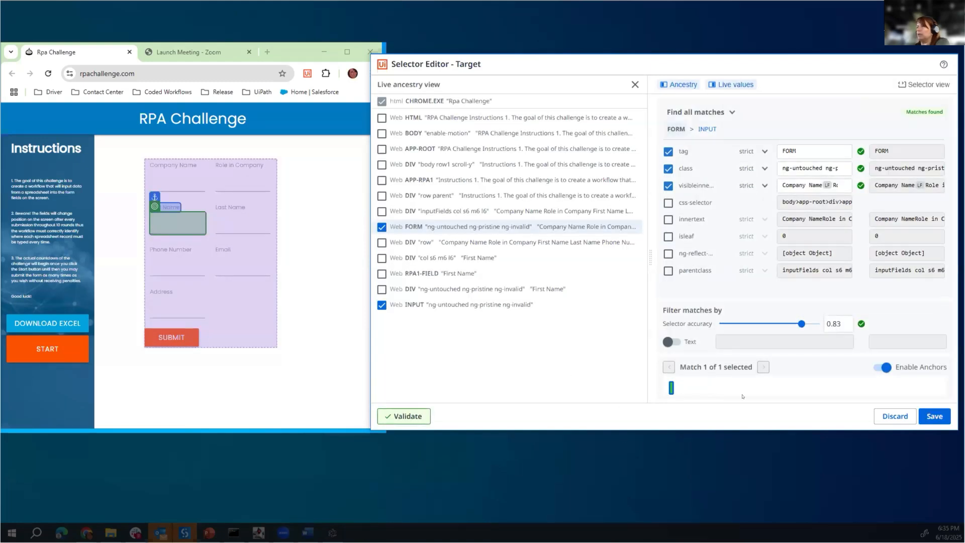
Step: Display the INPUT tag's attributes and hide the ancestry view and the live values
left_click(438, 307)
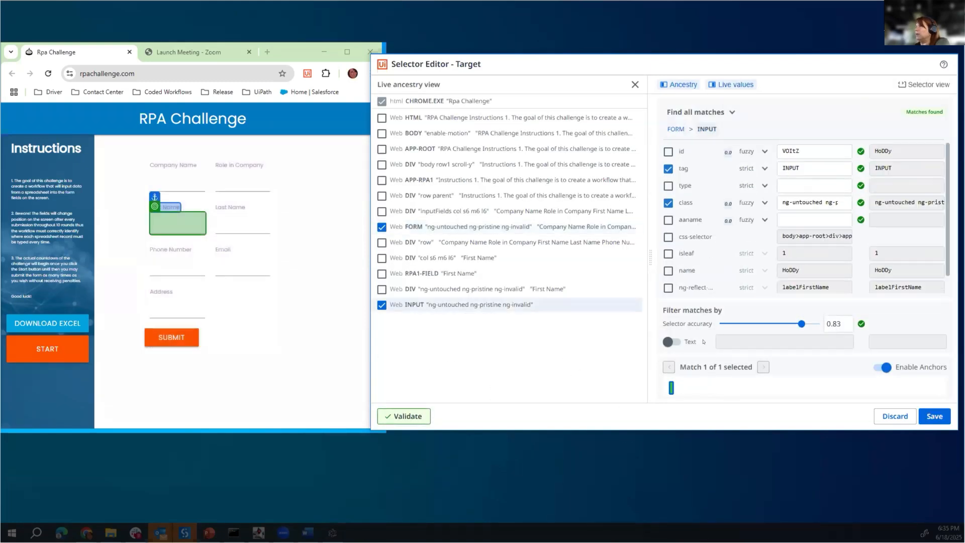
left_click(634, 84)
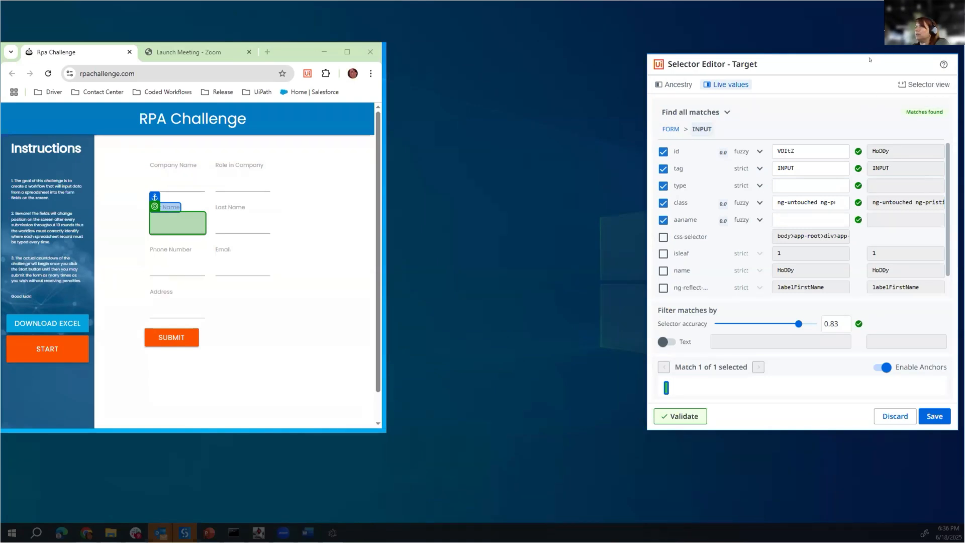
left_click_drag(870, 60, 631, 55)
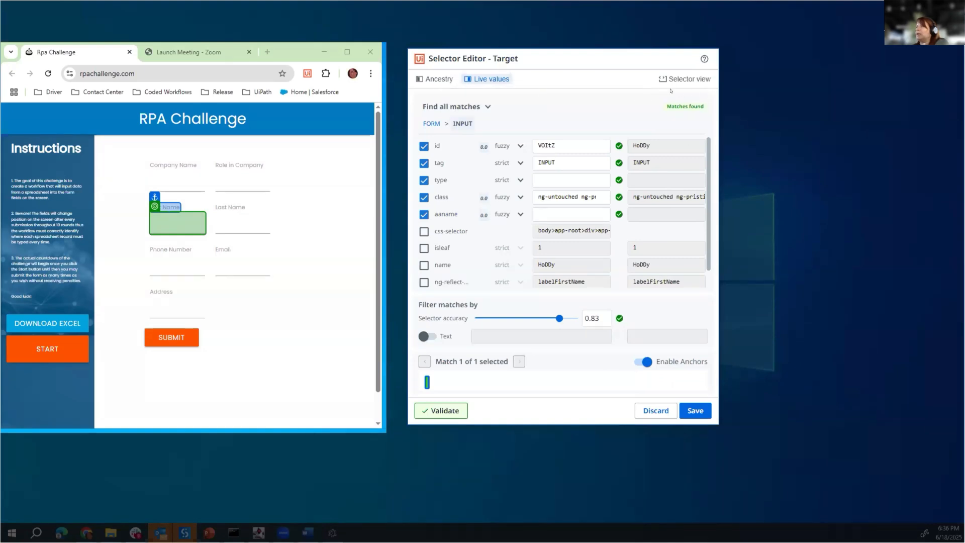
left_click(496, 81)
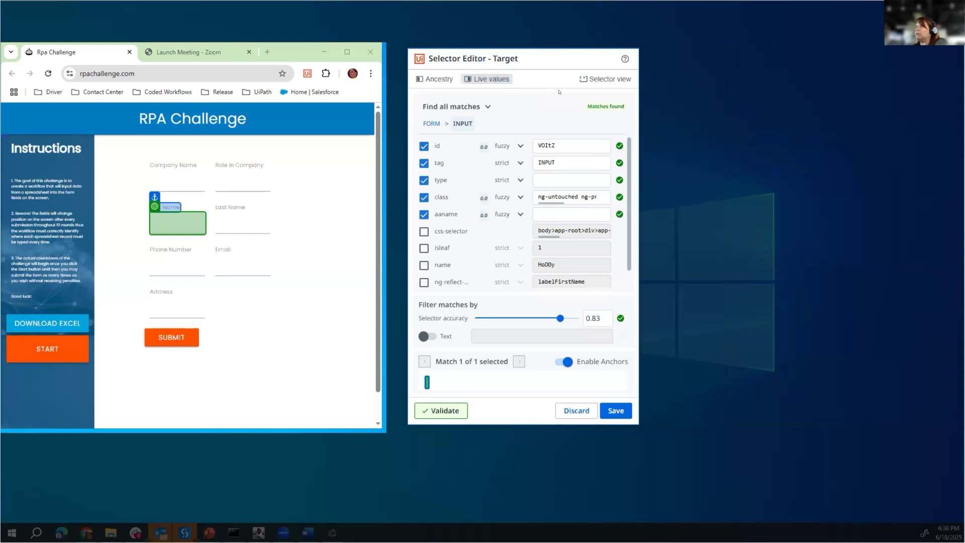
Step: Review the full selector as editable text and return to the attributes view
left_click(605, 78)
left_click(616, 254)
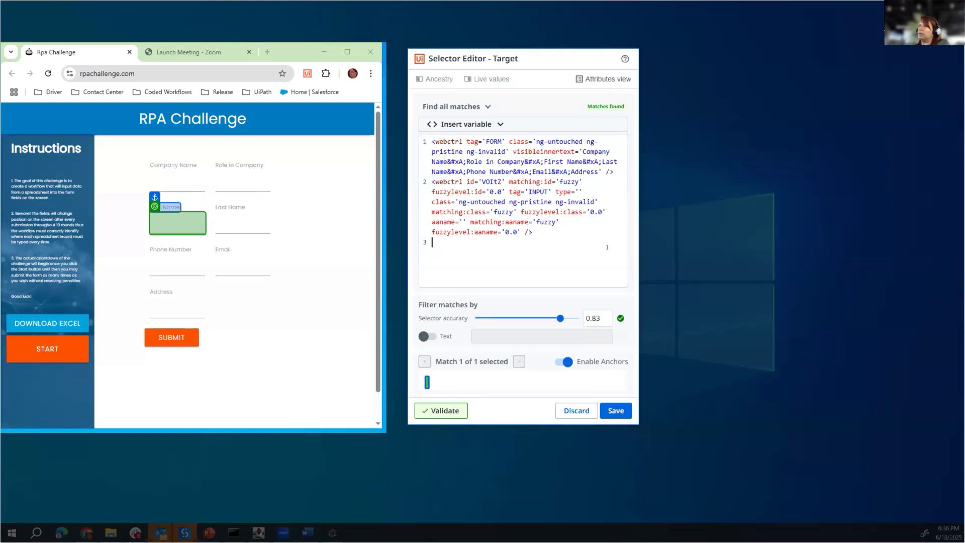
left_click(598, 78)
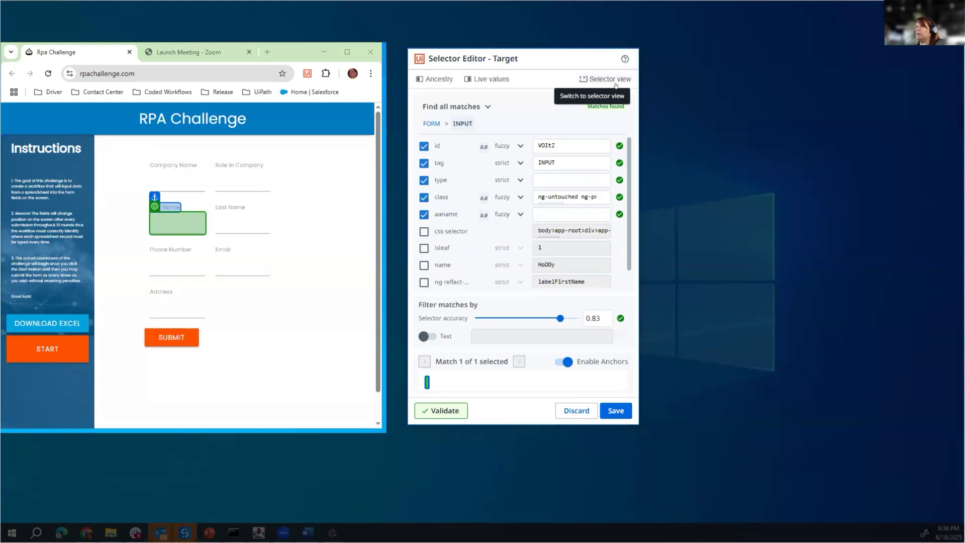